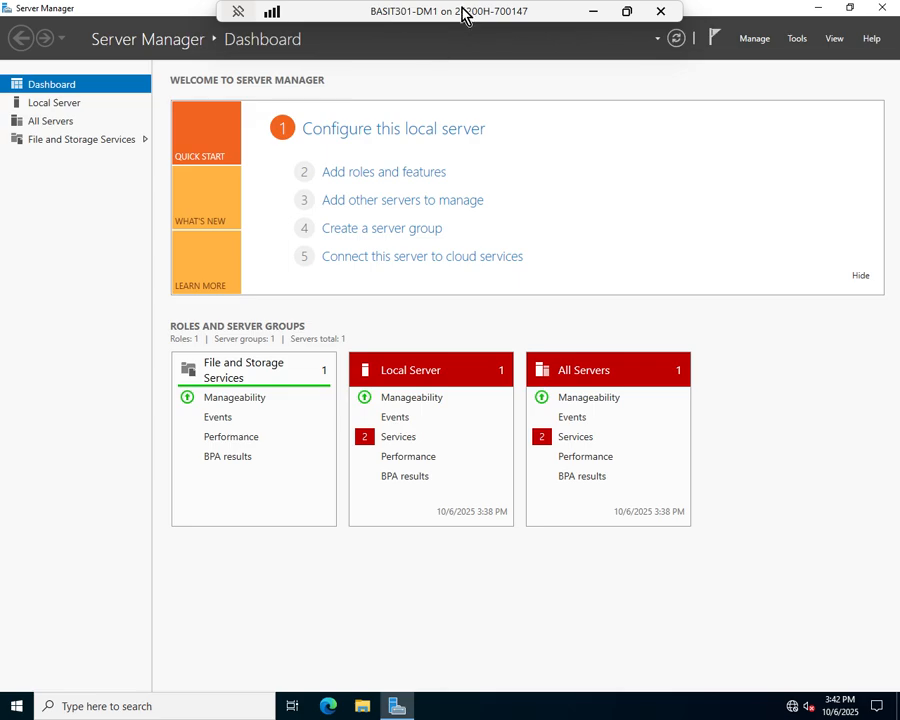
# Step: Check in the Add Roles and Features wizard's feature list whether Failover Clustering is installed on BASIT301-DM1, and cancel the wizard
pyautogui.click(748, 39)
pyautogui.click(765, 57)
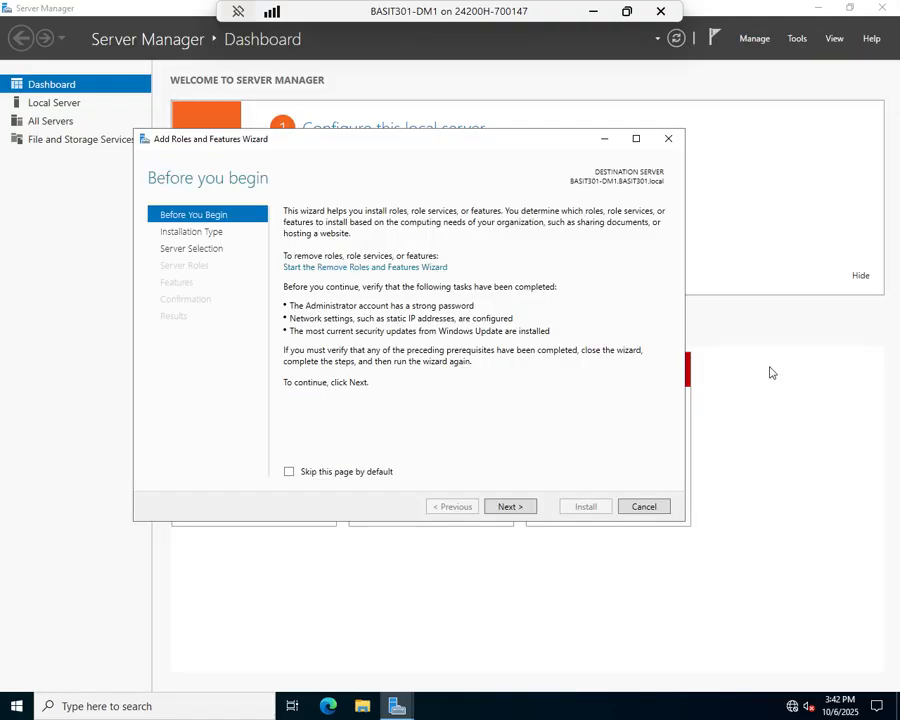
pyautogui.click(508, 506)
pyautogui.click(508, 506)
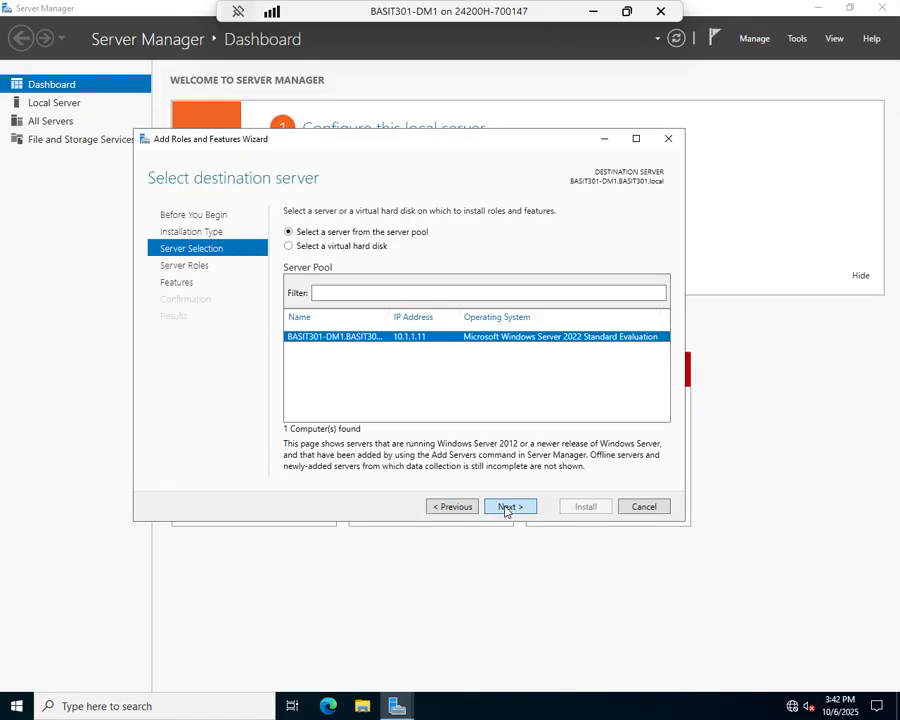
pyautogui.click(508, 506)
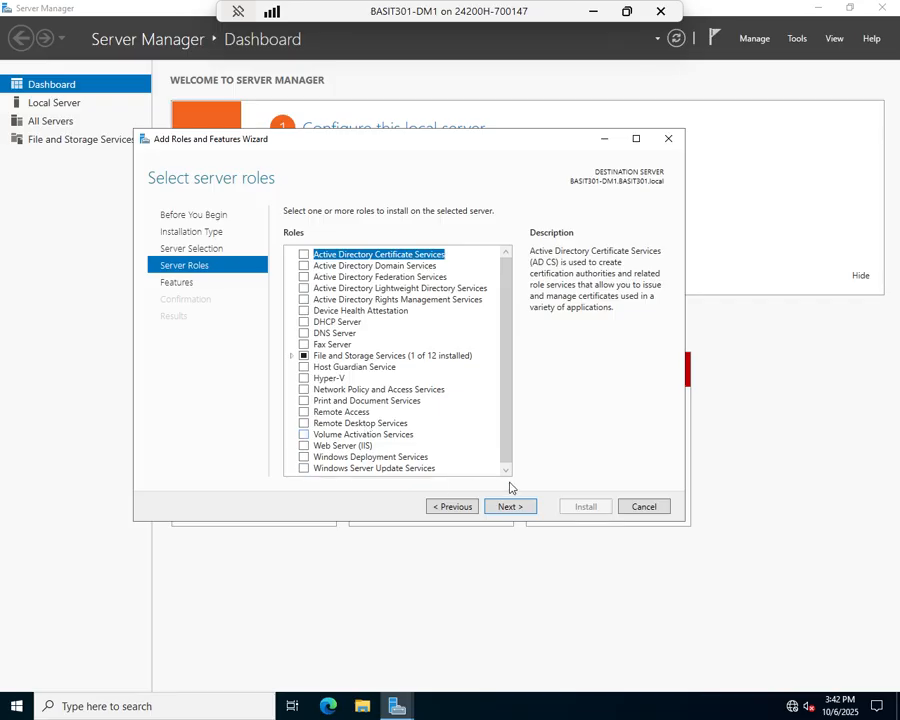
pyautogui.click(508, 506)
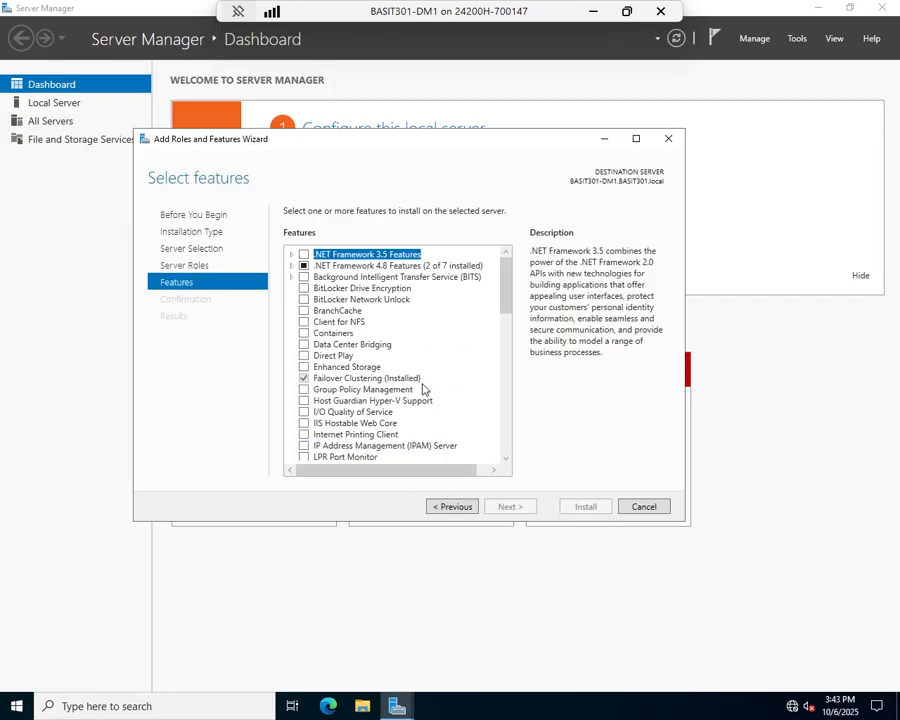
pyautogui.click(643, 507)
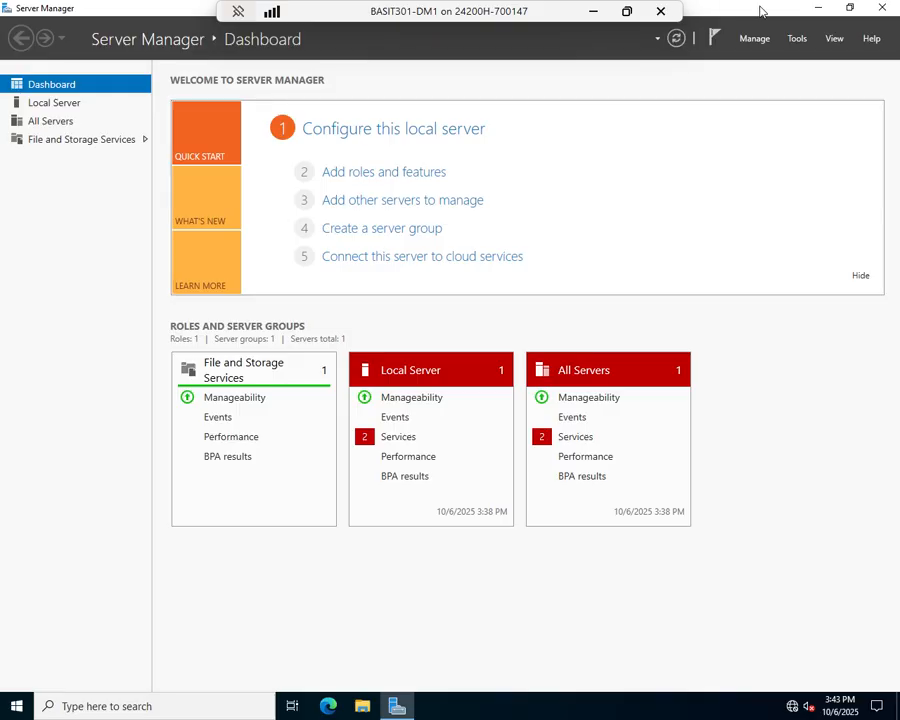
# Step: Open Failover Cluster Manager and start a configuration validation, proceeding to the server selection
pyautogui.click(800, 40)
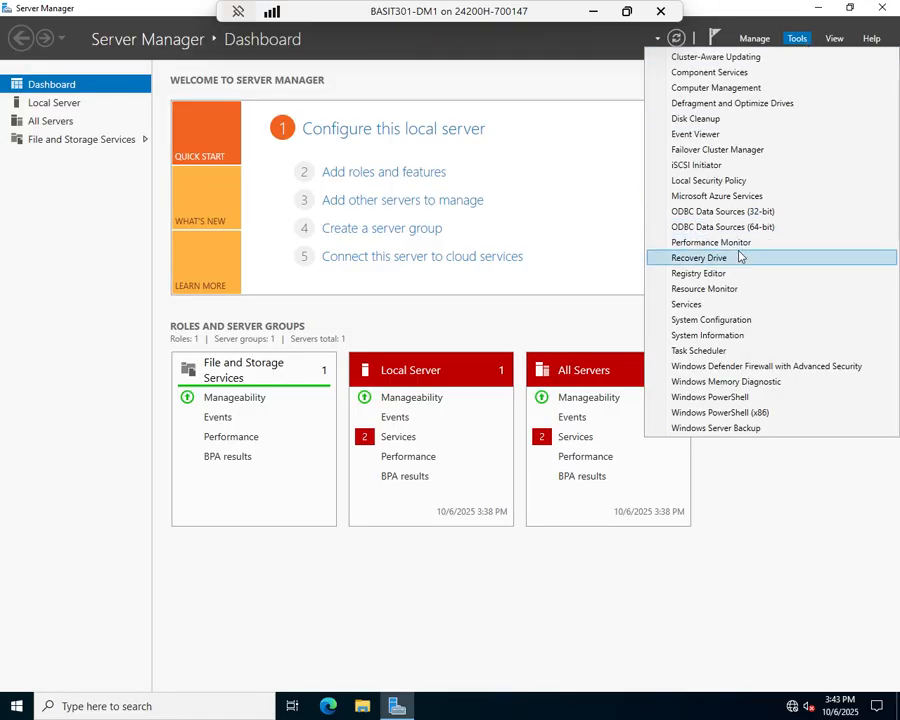
pyautogui.click(720, 150)
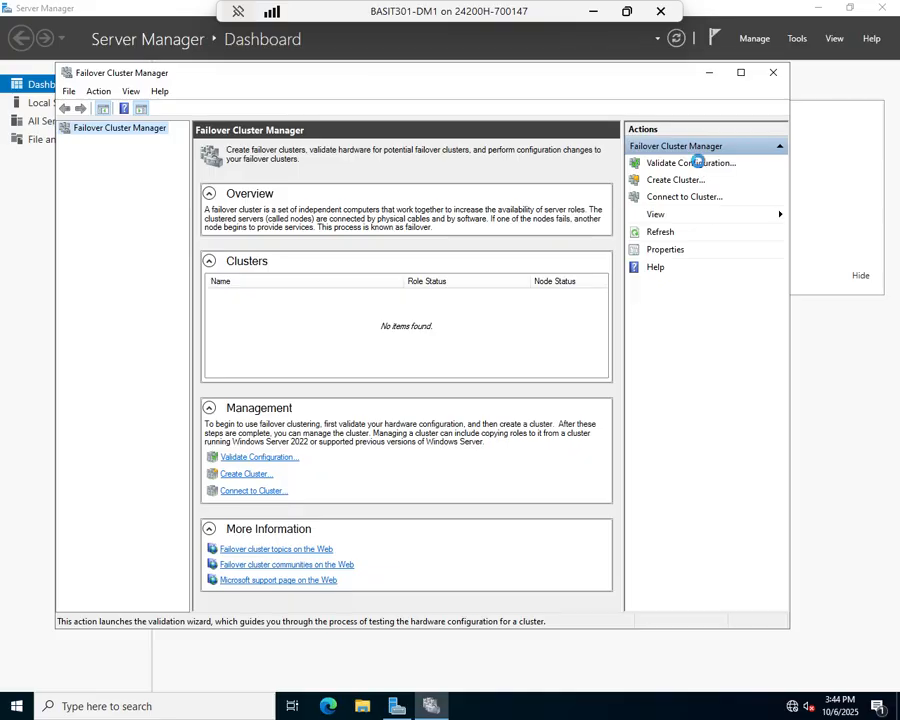
pyautogui.click(699, 165)
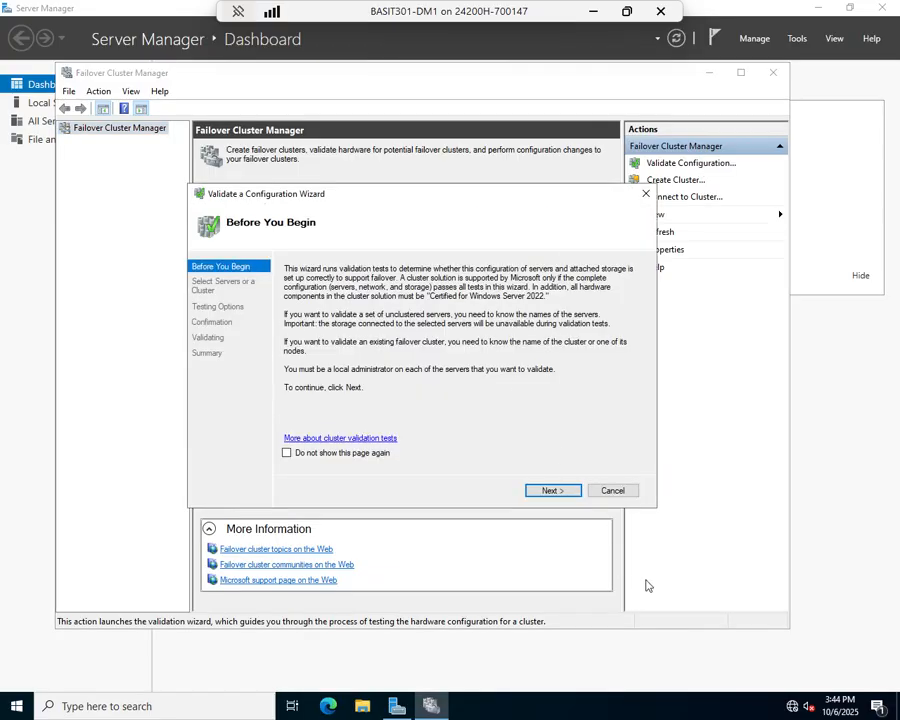
pyautogui.click(553, 491)
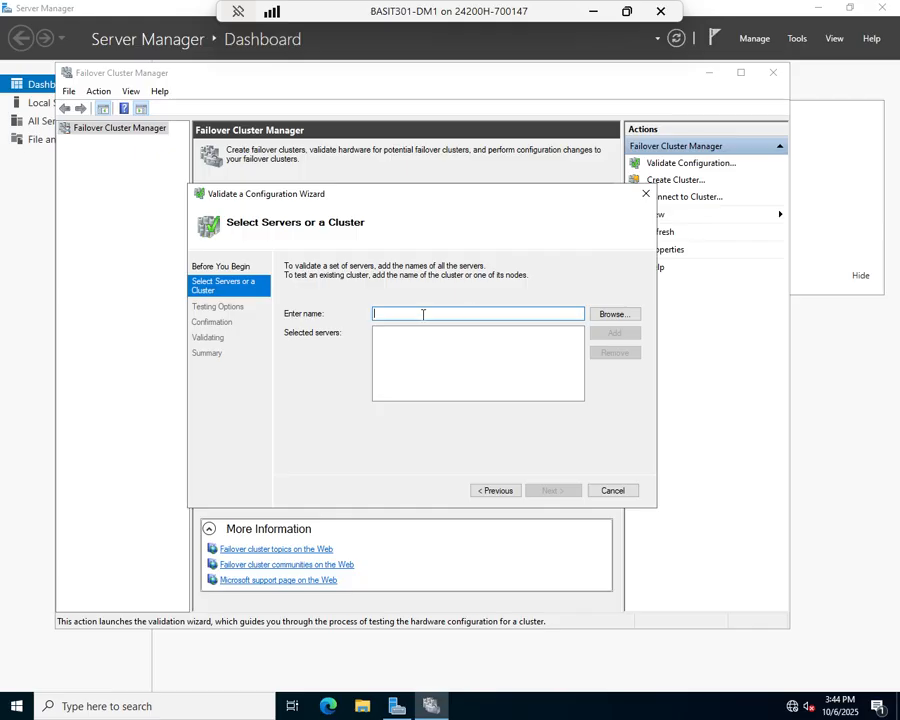
# Step: Add the servers basit301-dm1 and basit301-dm2 to the list of servers to validate
pyautogui.write('bas')
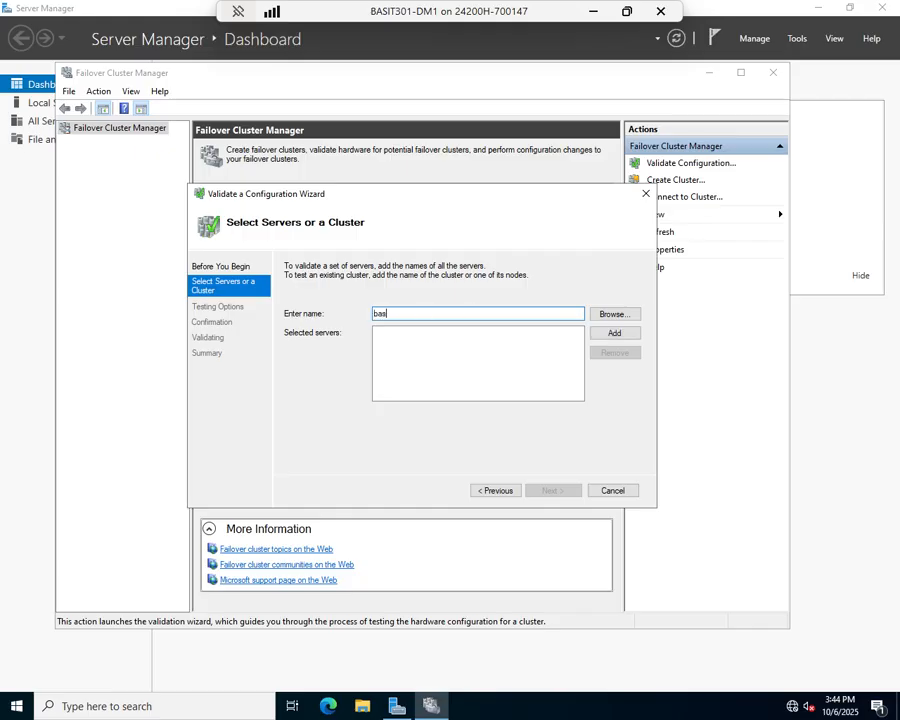
pyautogui.write('it301-dm1')
pyautogui.click(613, 331)
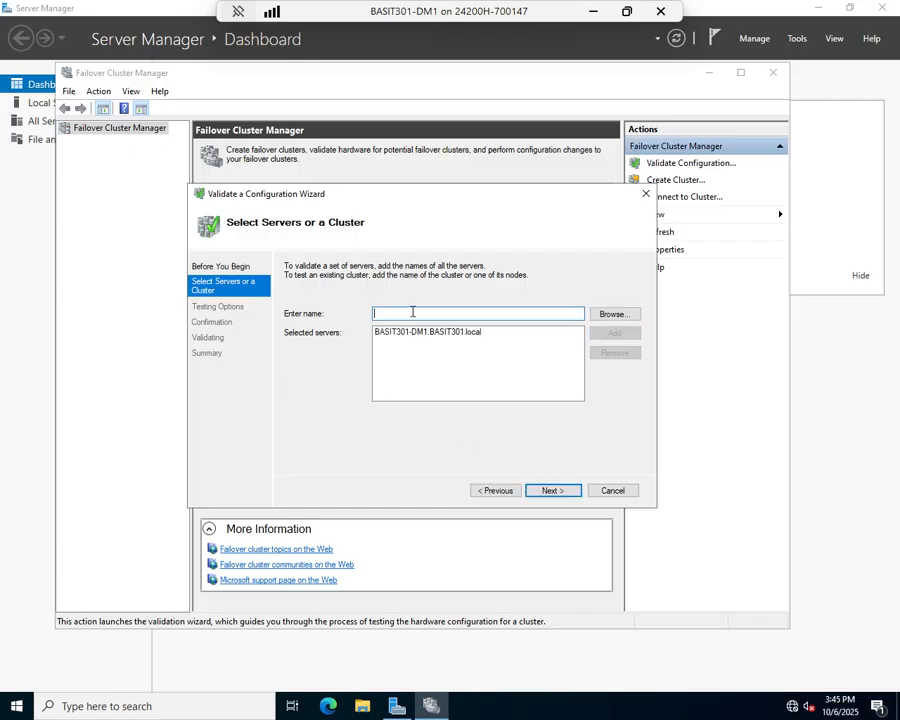
pyautogui.write('basit301-')
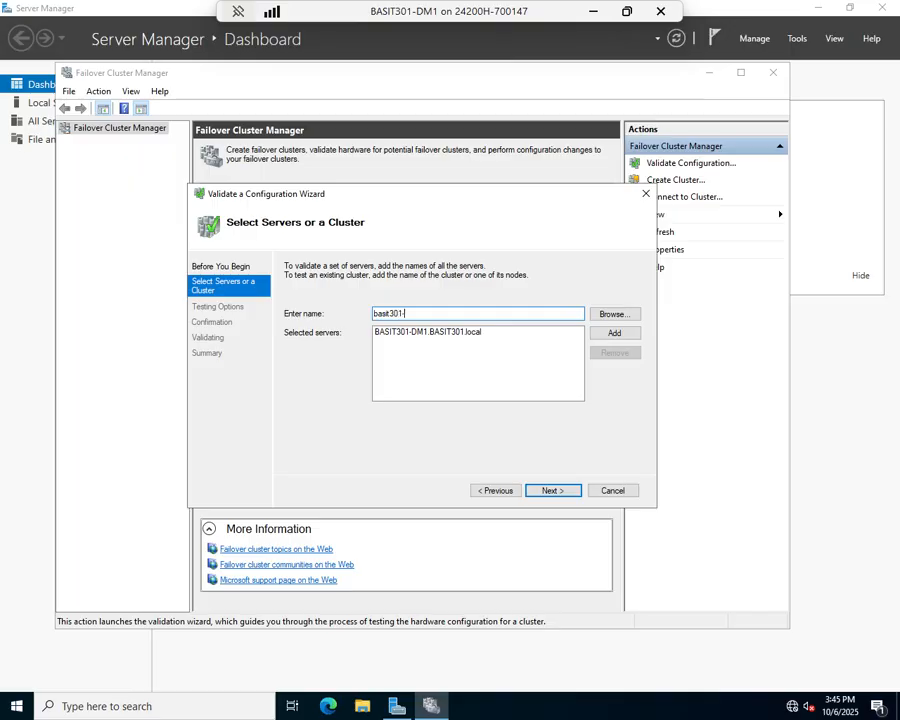
pyautogui.write('dm2')
pyautogui.click(612, 332)
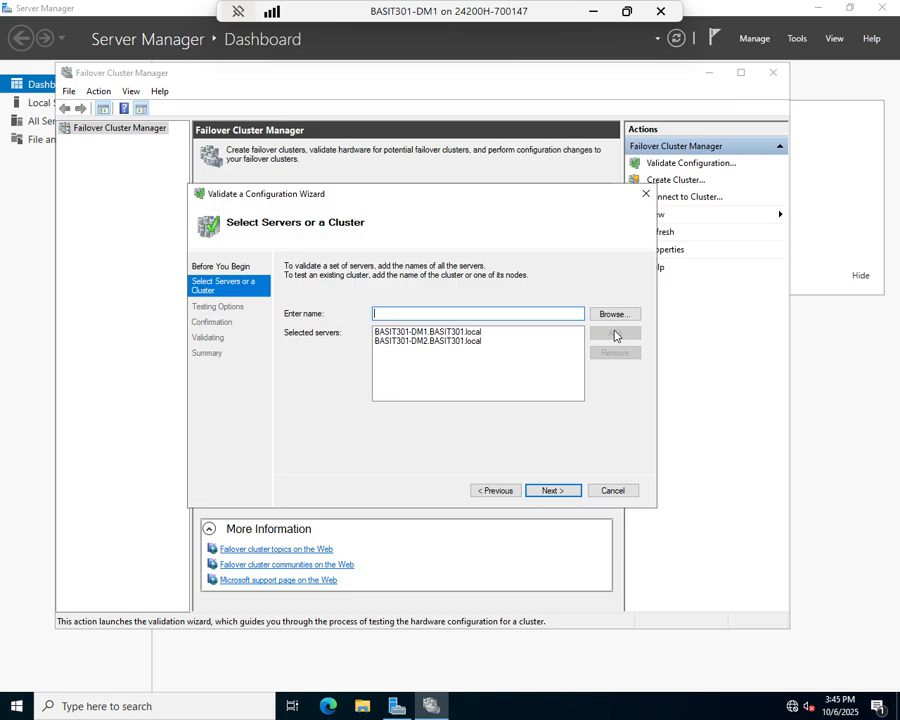
# Step: Run all recommended cluster validation tests on the two selected servers
pyautogui.click(553, 490)
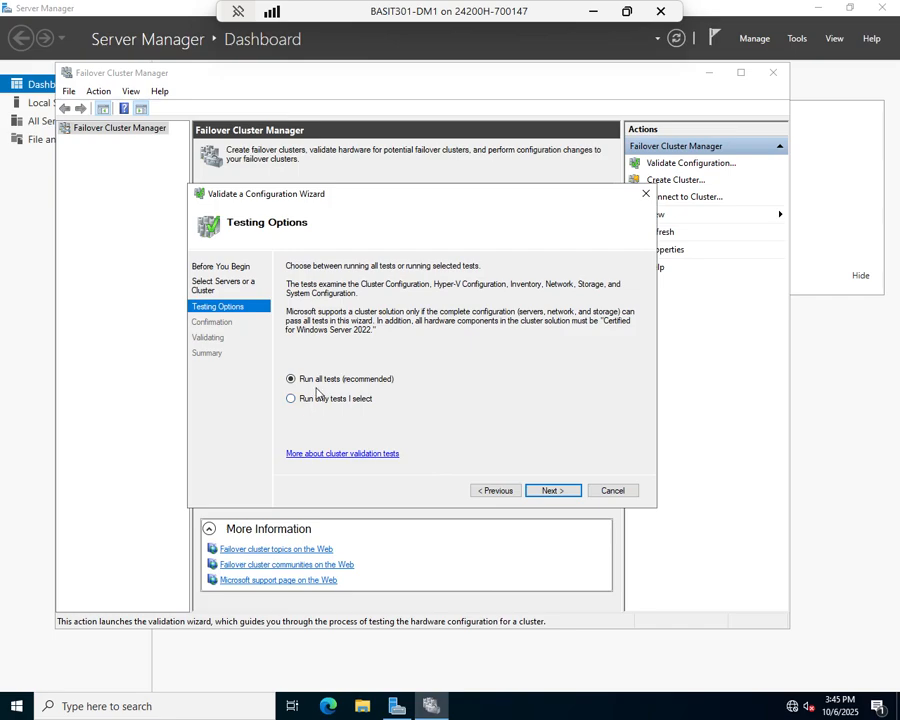
pyautogui.click(552, 490)
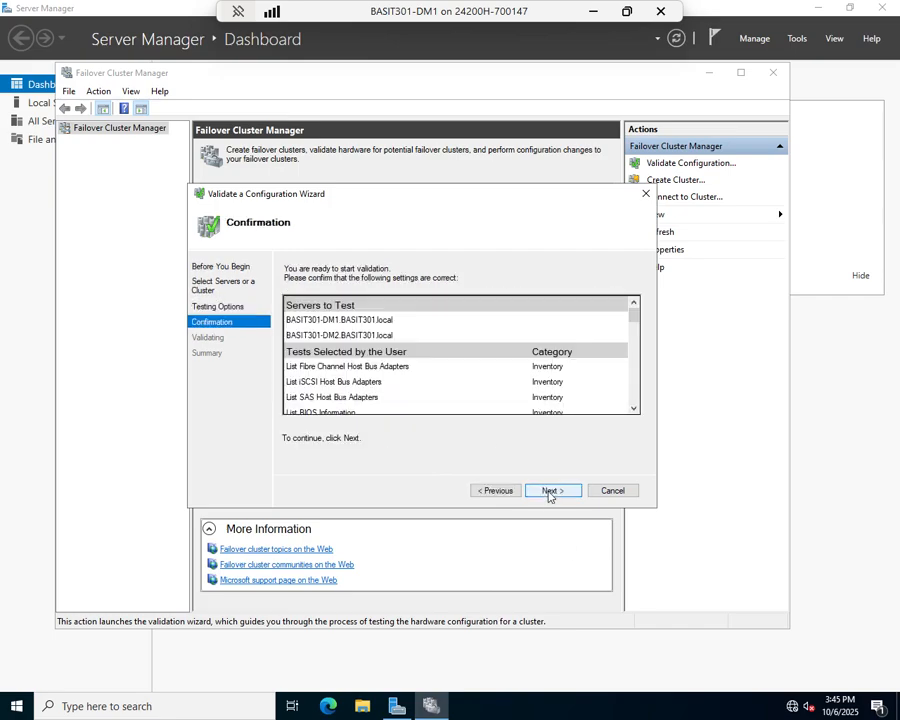
pyautogui.click(551, 491)
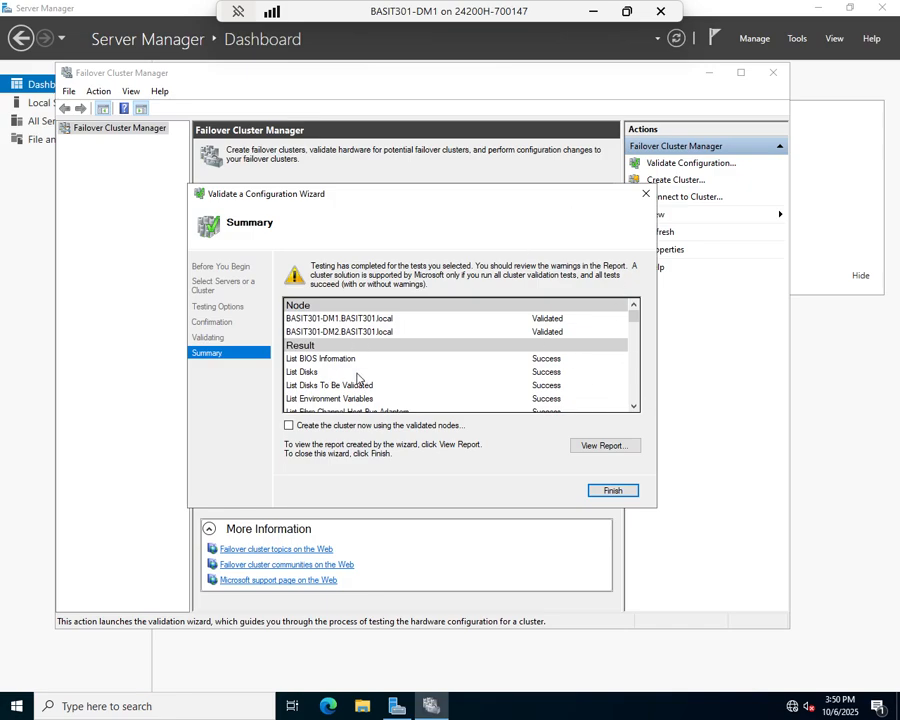
# Step: Look through the individual test results in the validation summary, including the Validate IP Configuration result
pyautogui.click(634, 406)
pyautogui.click(634, 406)
pyautogui.click(634, 406)
pyautogui.click(634, 406)
pyautogui.click(635, 406)
pyautogui.click(635, 406)
pyautogui.click(635, 406)
pyautogui.click(635, 406)
pyautogui.click(635, 406)
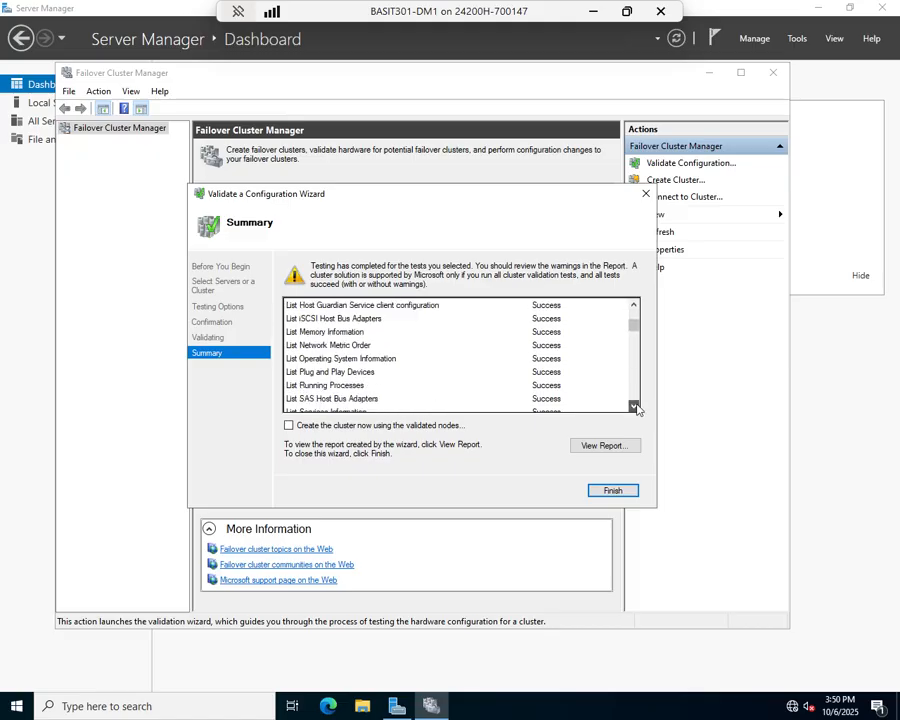
pyautogui.click(635, 406)
pyautogui.click(635, 406)
pyautogui.click(635, 406)
pyautogui.click(634, 406)
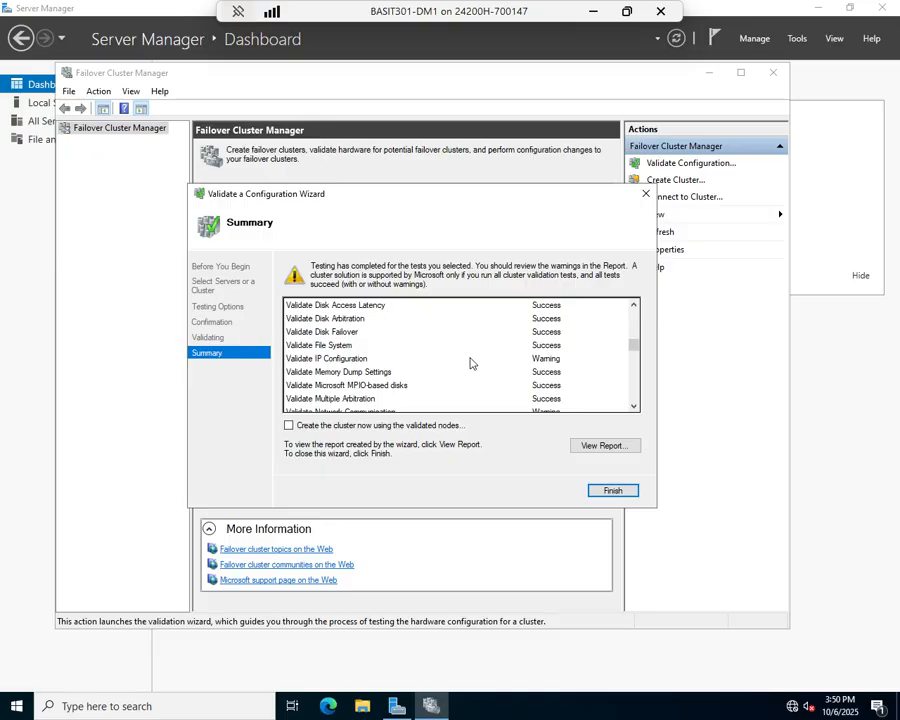
pyautogui.click(540, 360)
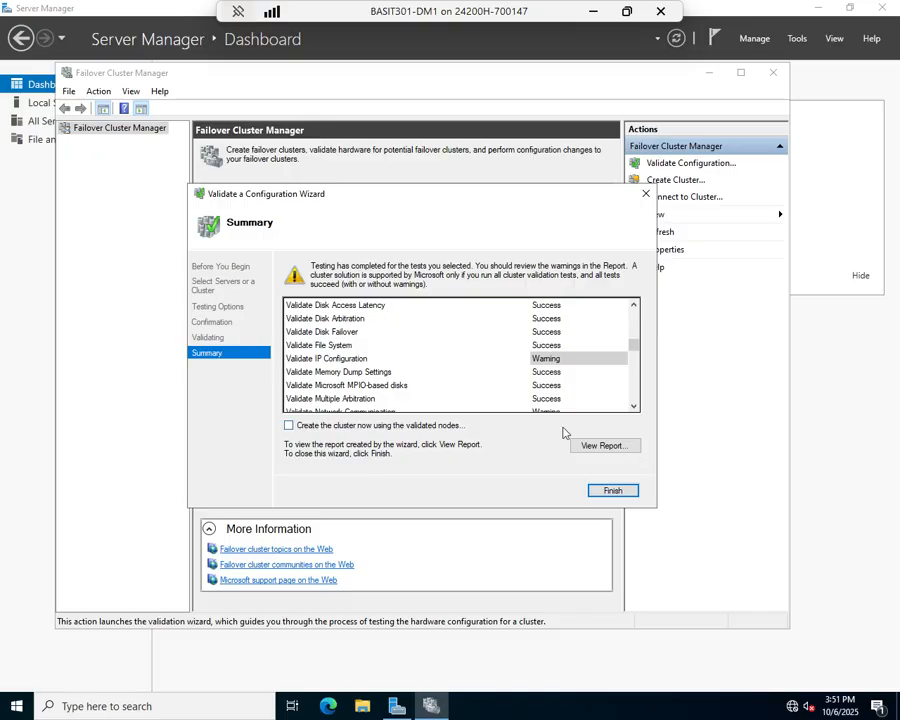
# Step: View the full validation report, examine the System Configuration results and the Validate All Drivers Signed details, and close the report
pyautogui.click(604, 447)
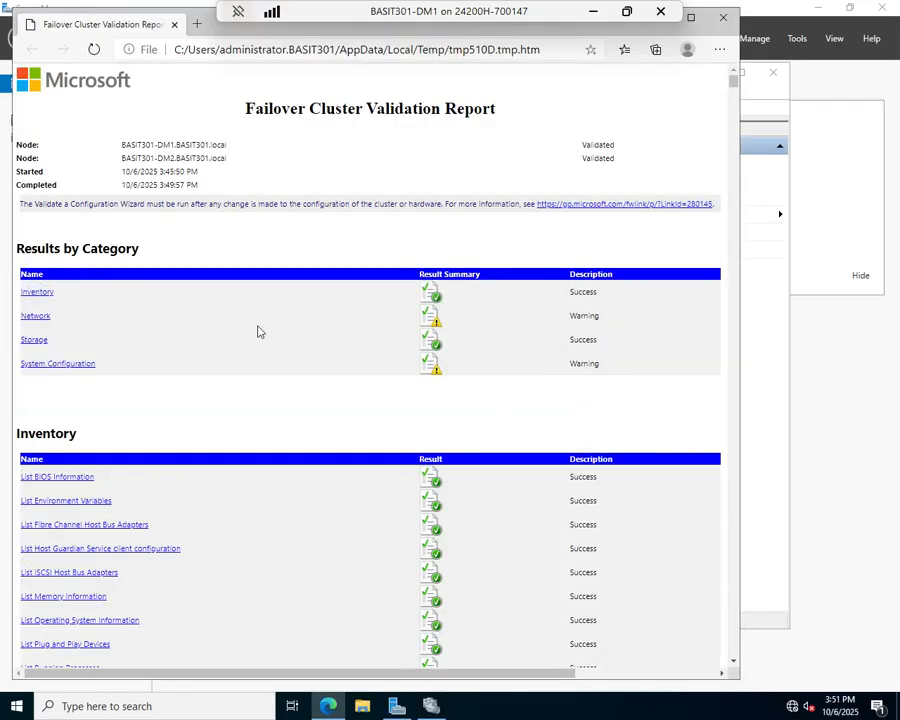
pyautogui.scroll(-10, 267, 322)
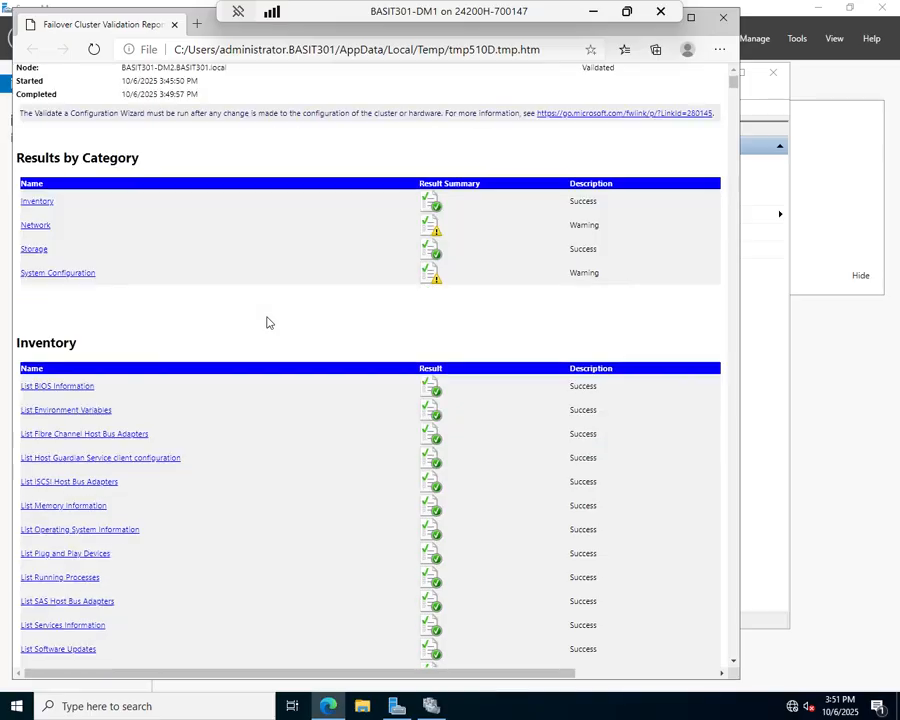
pyautogui.scroll(-5, 266, 327)
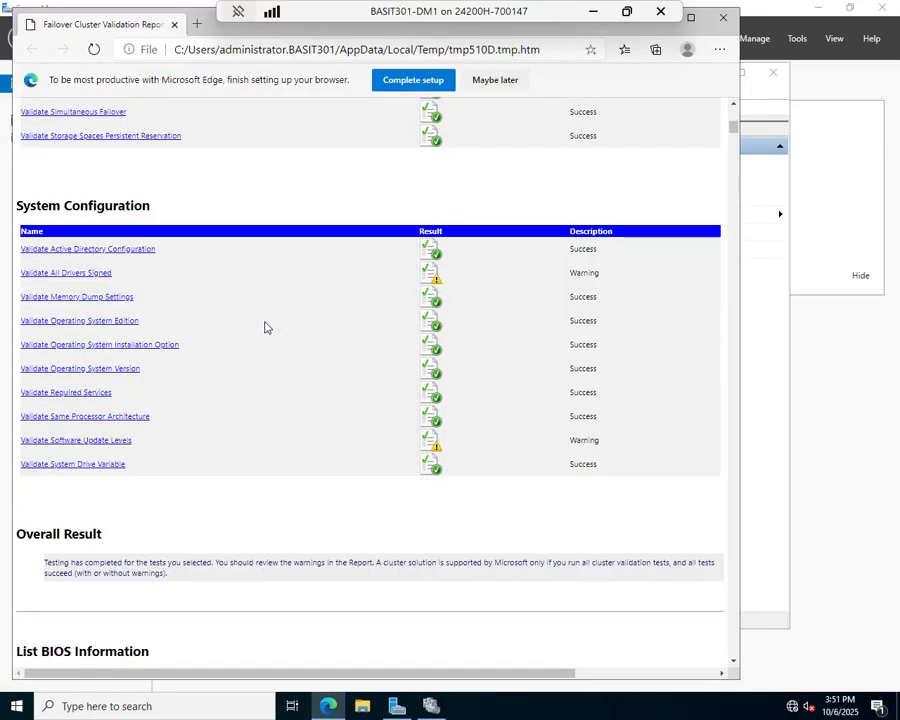
pyautogui.scroll(5, 266, 327)
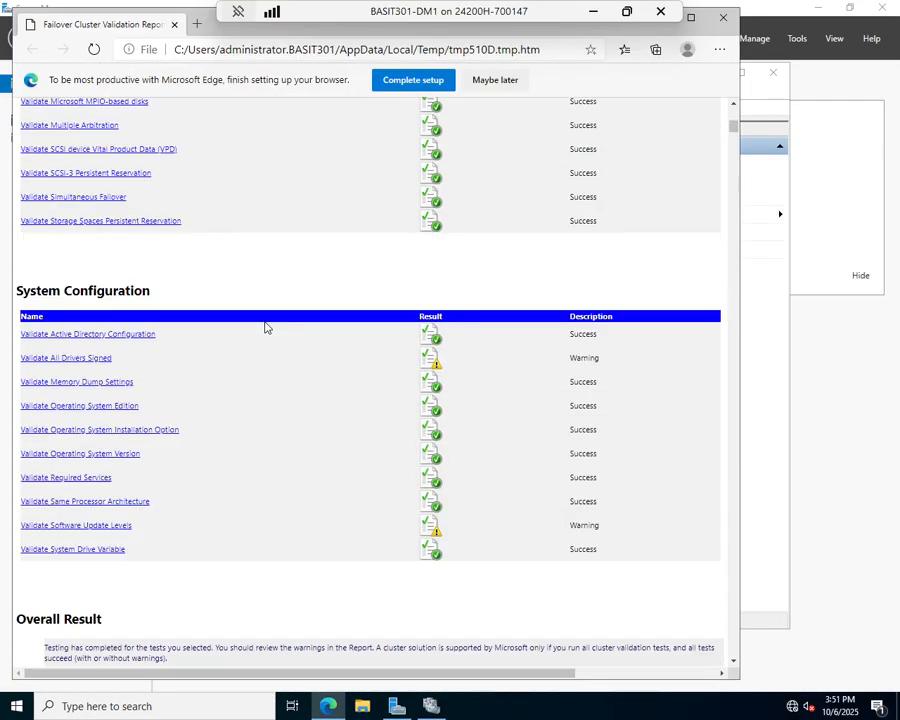
pyautogui.scroll(-2, 266, 327)
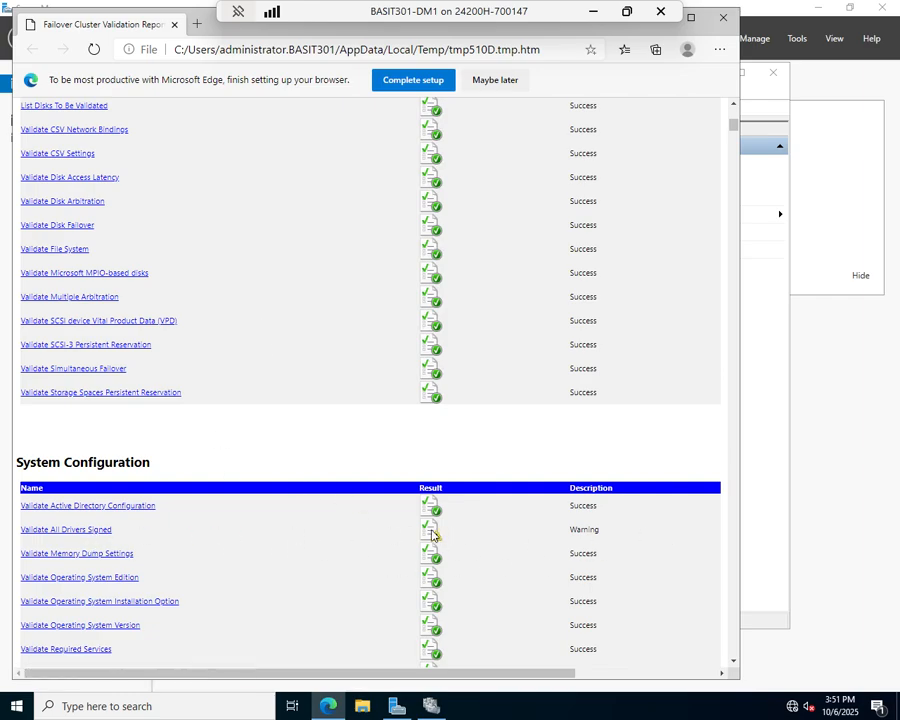
pyautogui.click(95, 530)
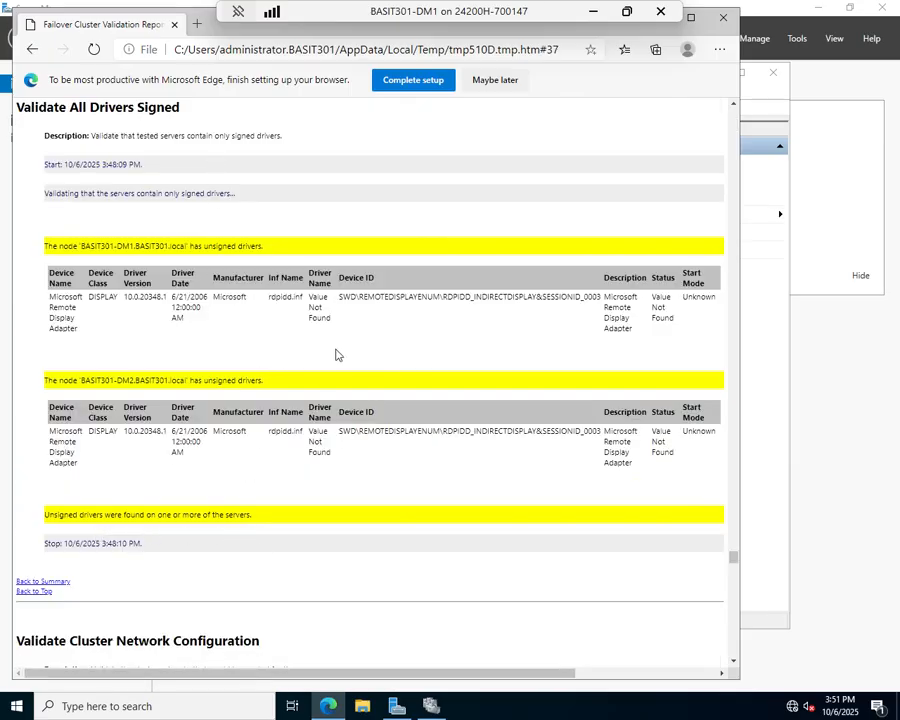
pyautogui.click(723, 20)
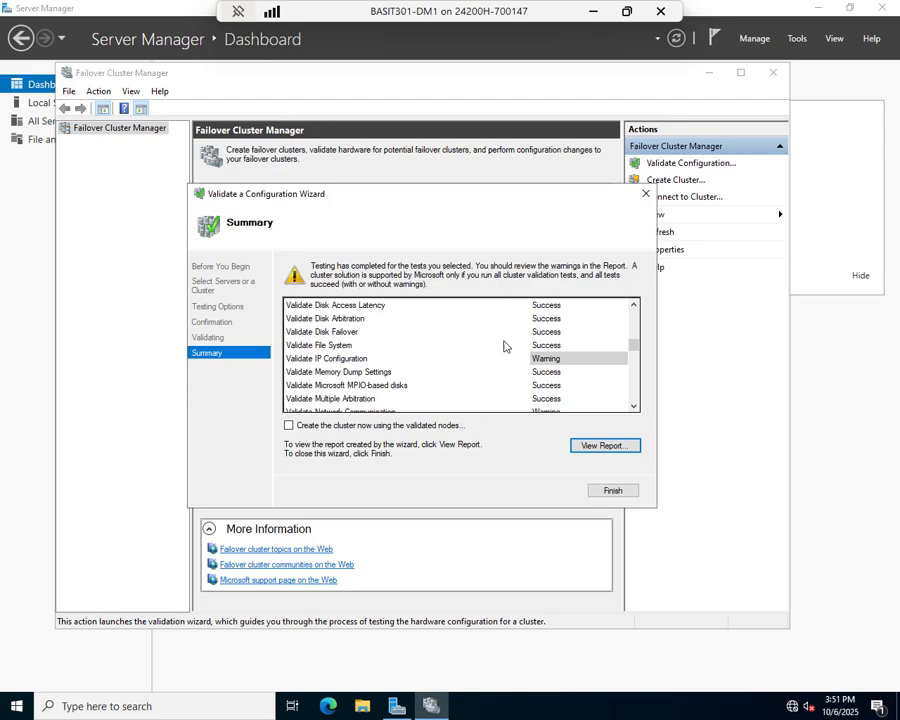
# Step: Review the remaining results and the Warnings section of the validation summary, and finish the wizard
pyautogui.scroll(-4, 505, 346)
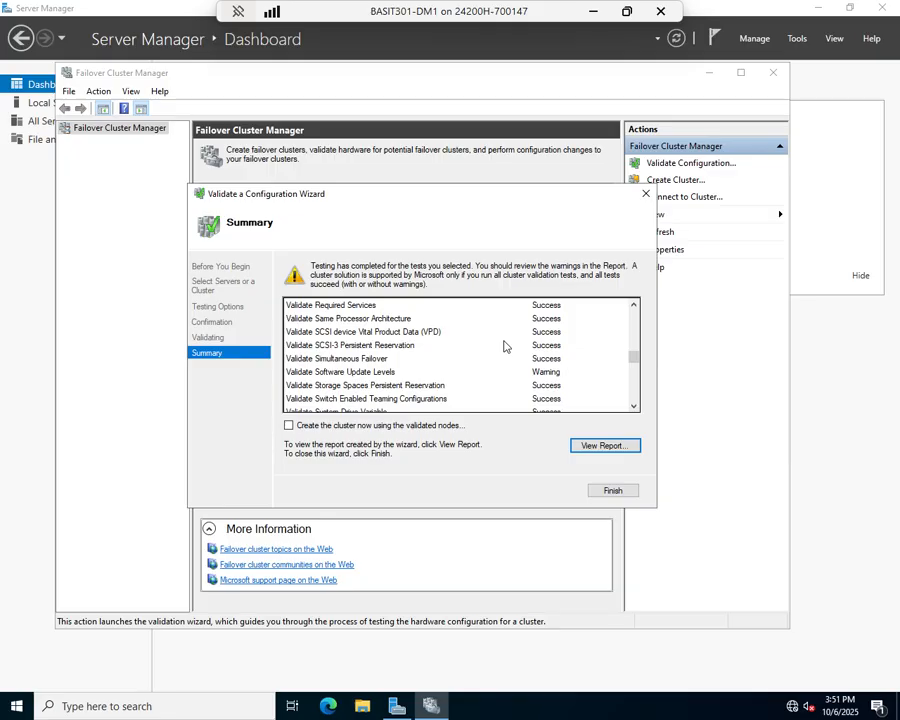
pyautogui.scroll(-6, 505, 346)
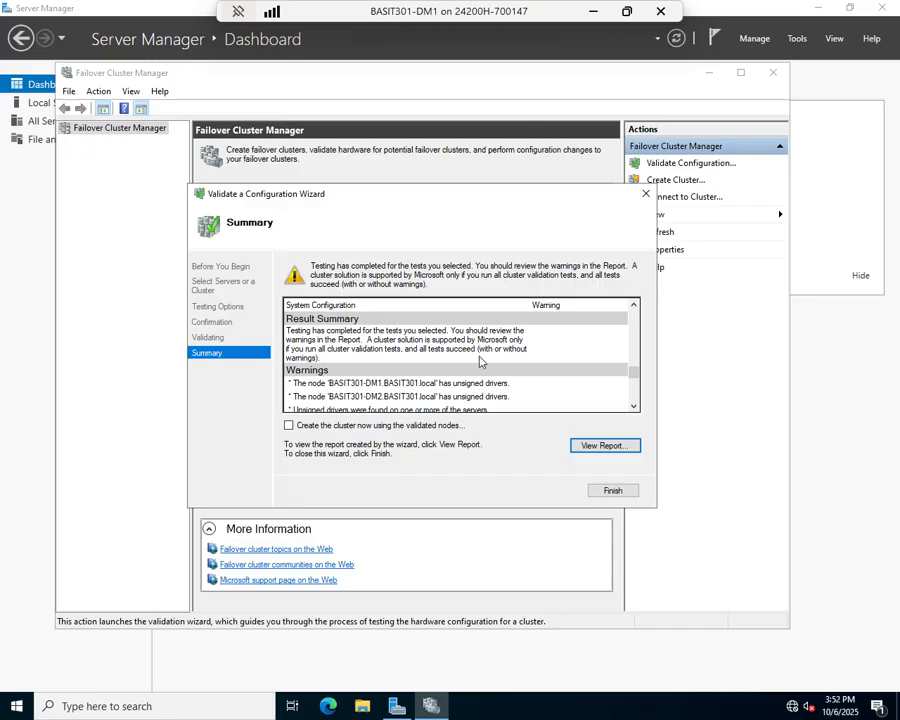
pyautogui.scroll(5, 480, 362)
pyautogui.scroll(-5, 480, 362)
pyautogui.scroll(-2, 390, 377)
pyautogui.scroll(-5, 356, 368)
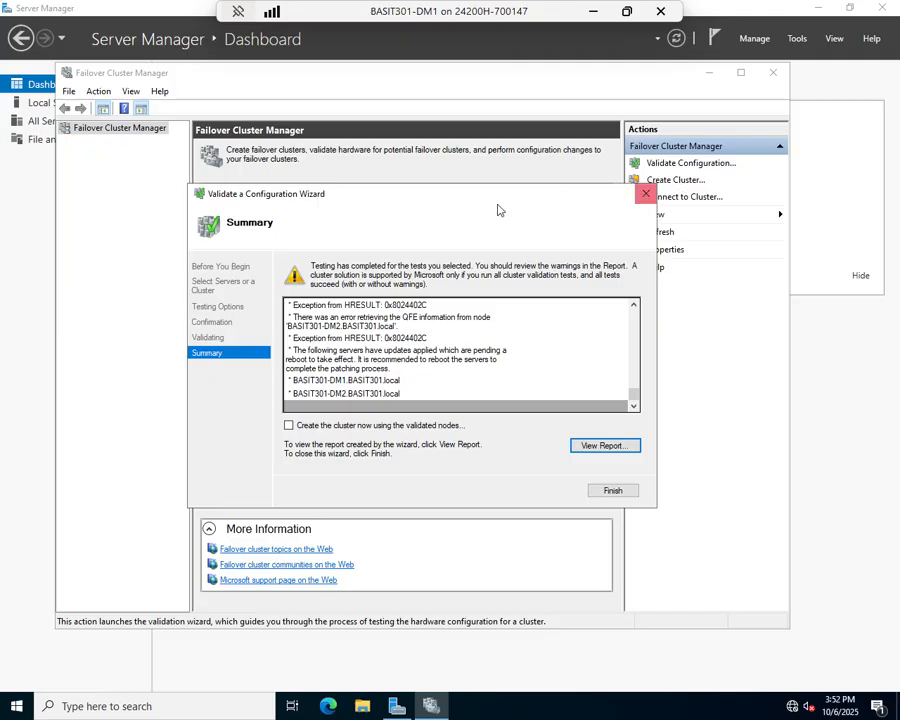
pyautogui.click(614, 490)
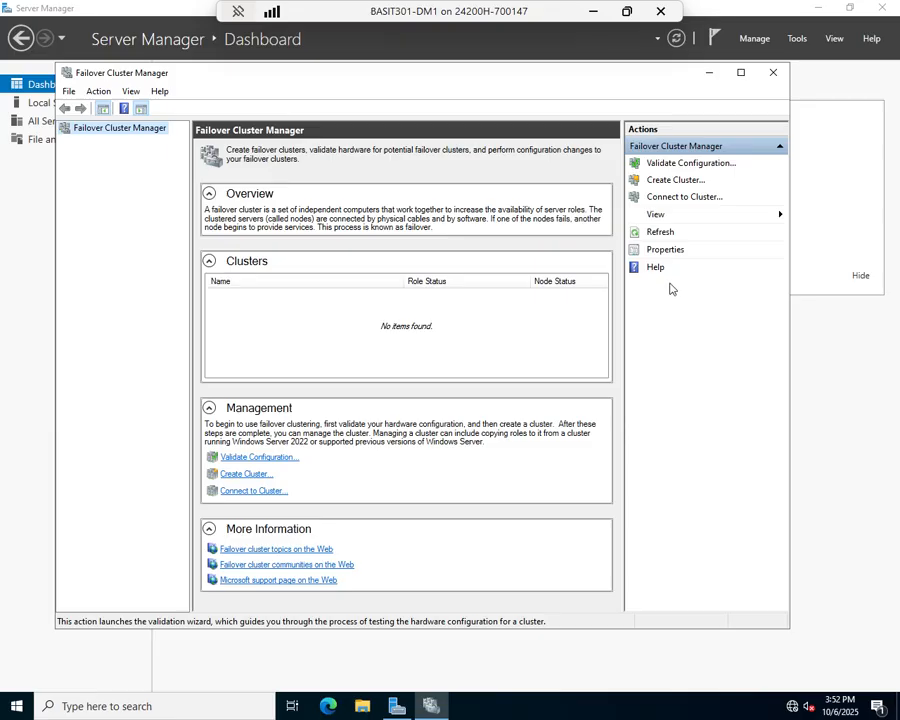